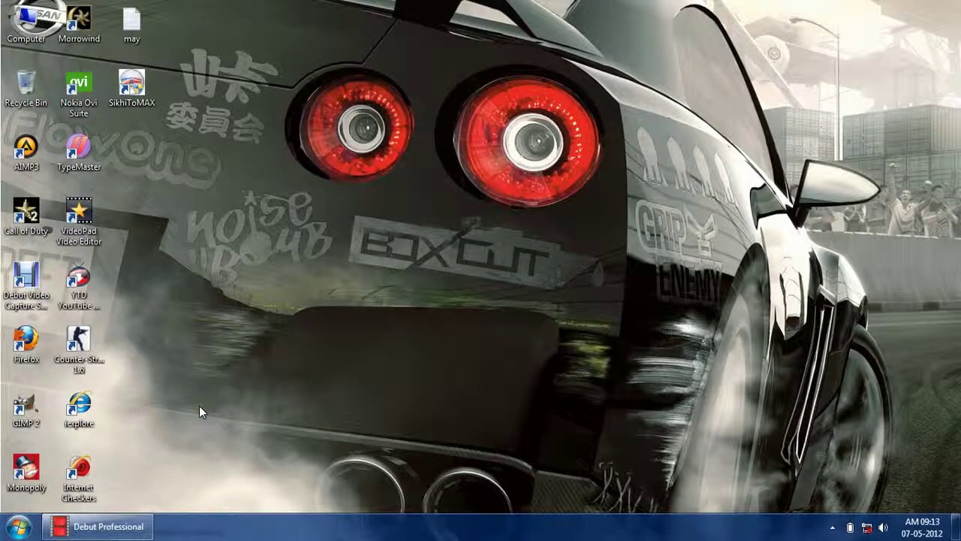
Run the JAVA installer from E:\Softwares, then close the Explorer window
double_click(38, 15)
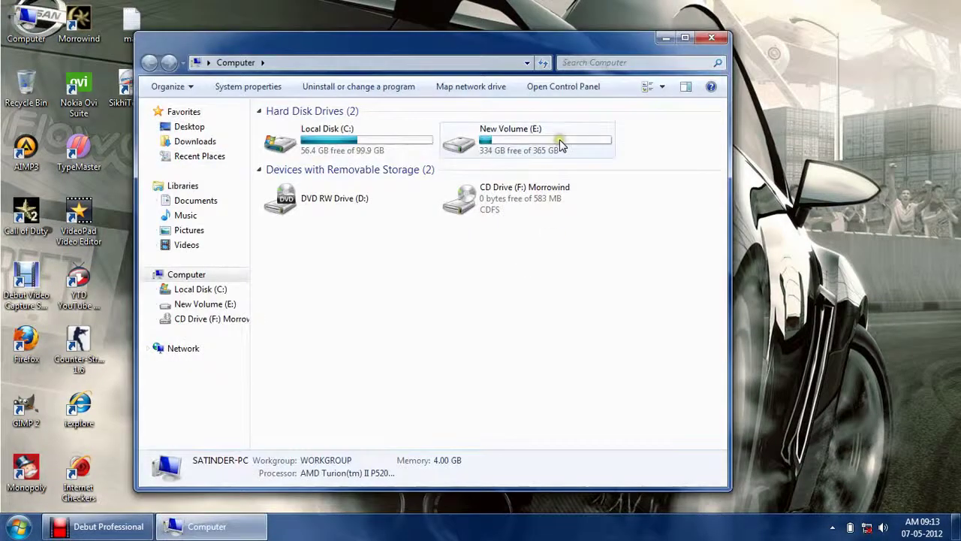
double_click(562, 146)
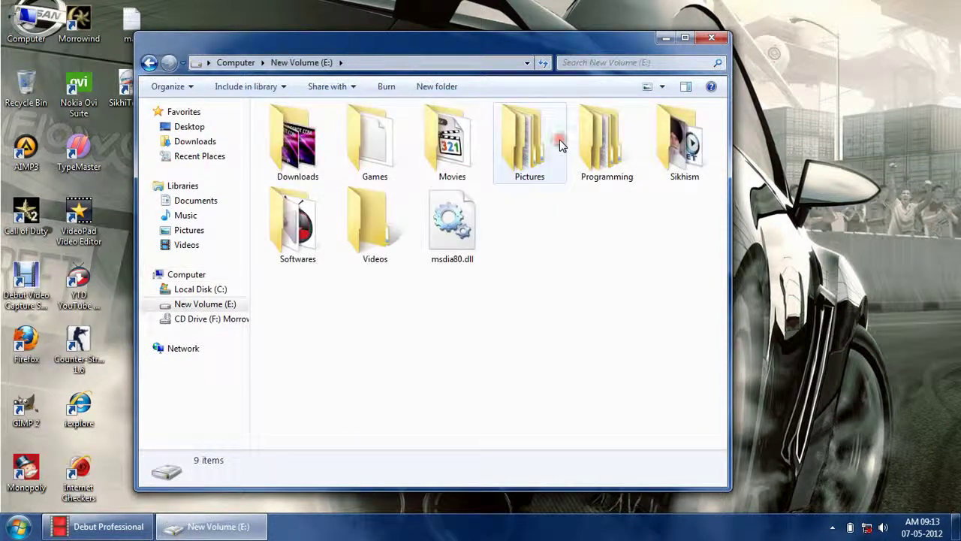
double_click(311, 253)
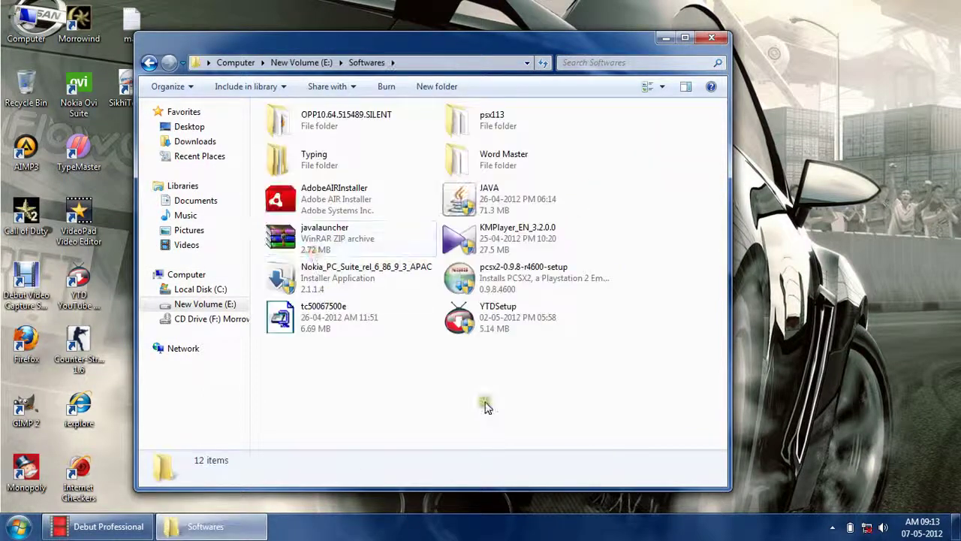
left_click(536, 206)
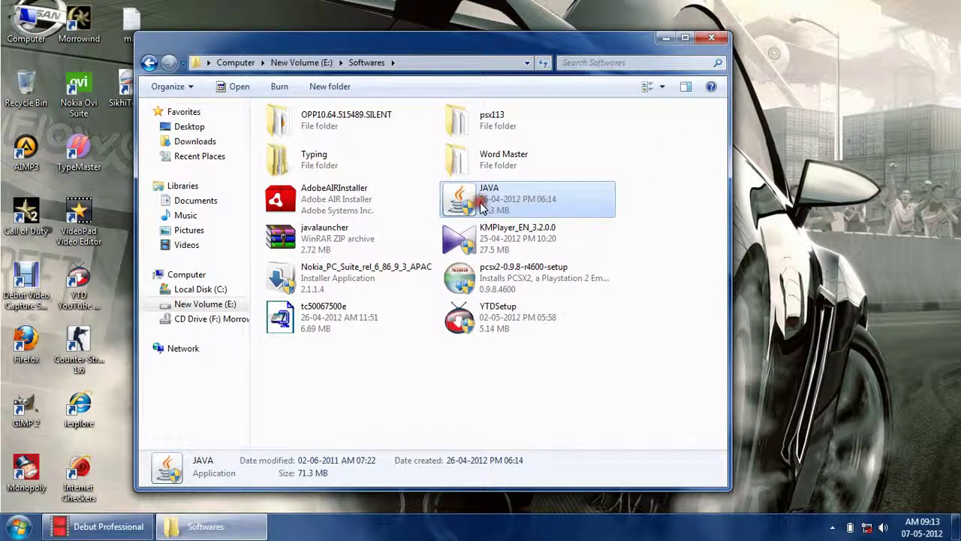
key("Return")
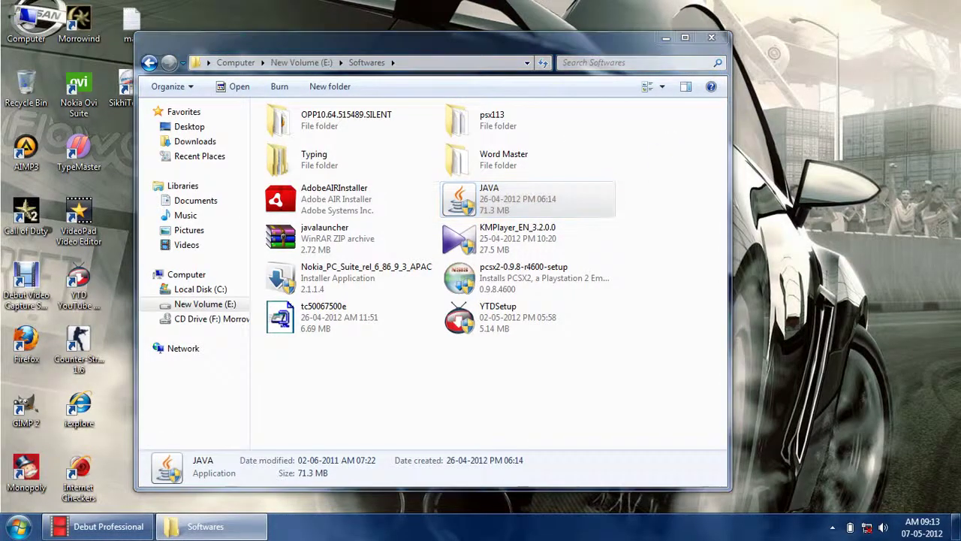
left_click(711, 38)
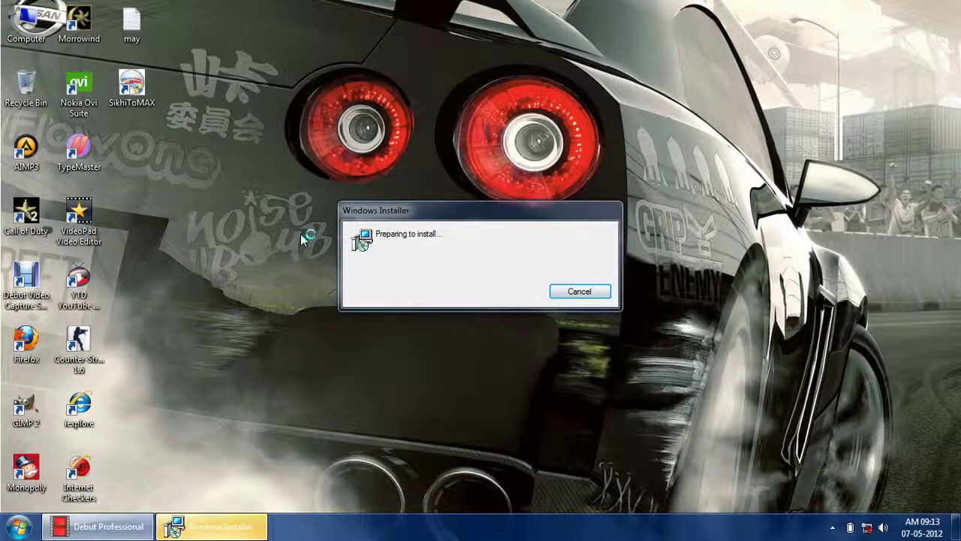
Accept the JDK licence agreement and install the default JDK features
left_click(174, 527)
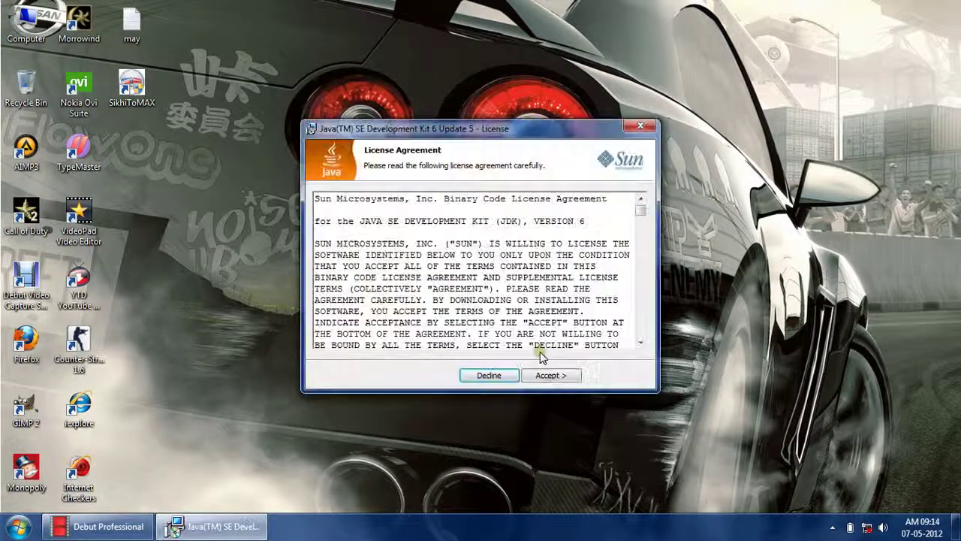
left_click(550, 377)
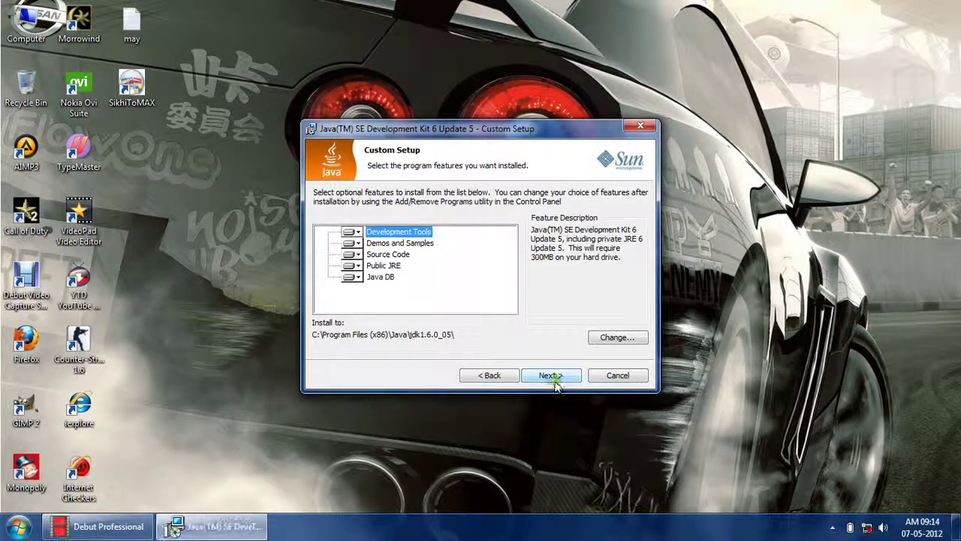
left_click(552, 377)
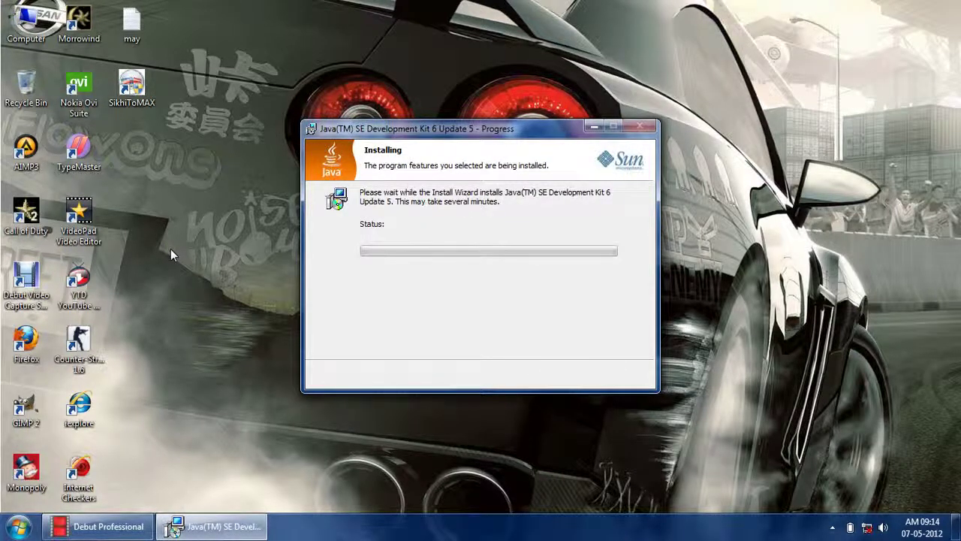
Refresh the desktop twice while the installation runs
right_click(150, 242)
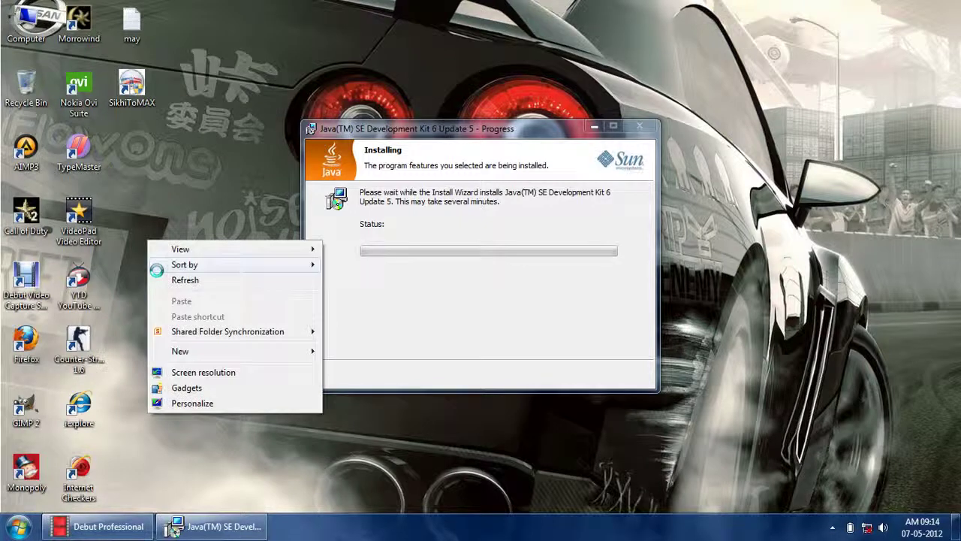
left_click(167, 279)
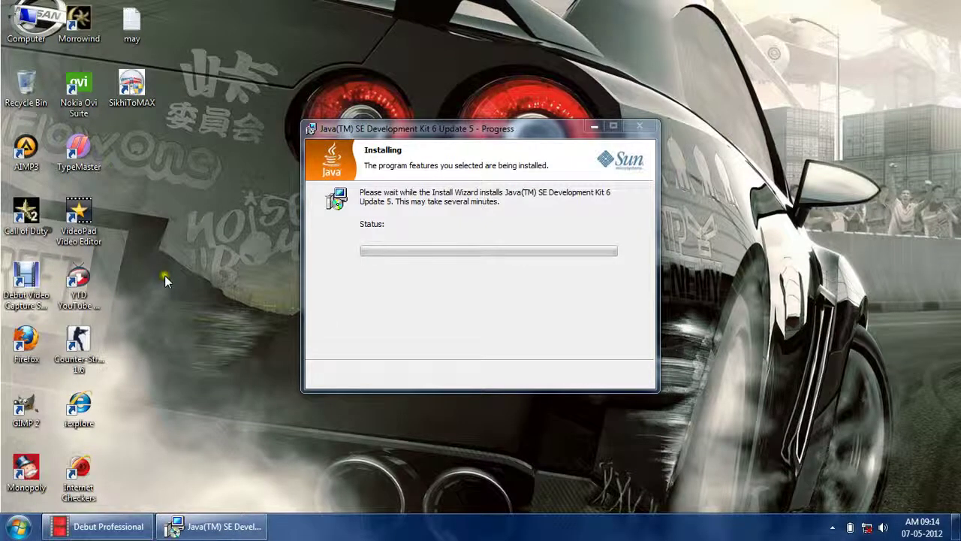
right_click(141, 256)
left_click(161, 291)
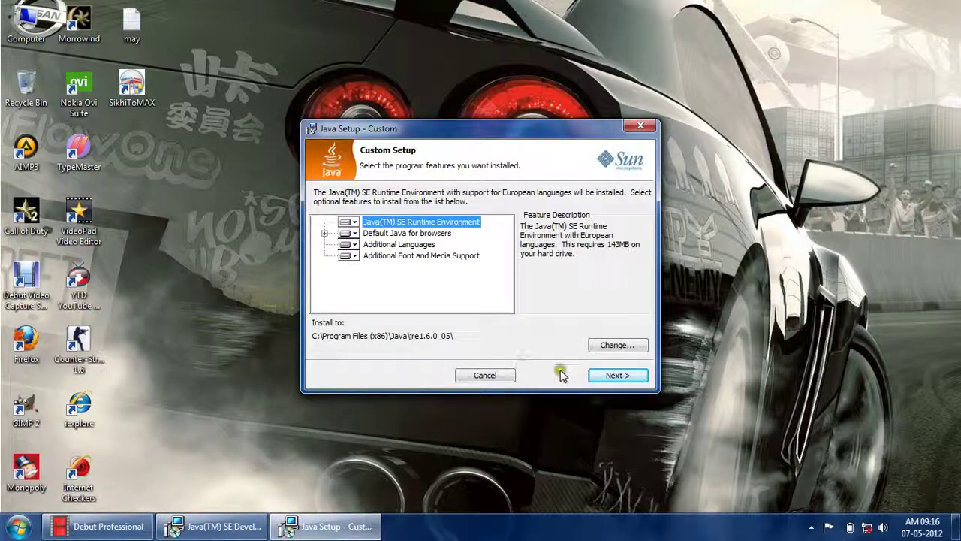
Install the Java runtime with default features, then Finish the JDK 6 Update 5 setup
left_click(616, 376)
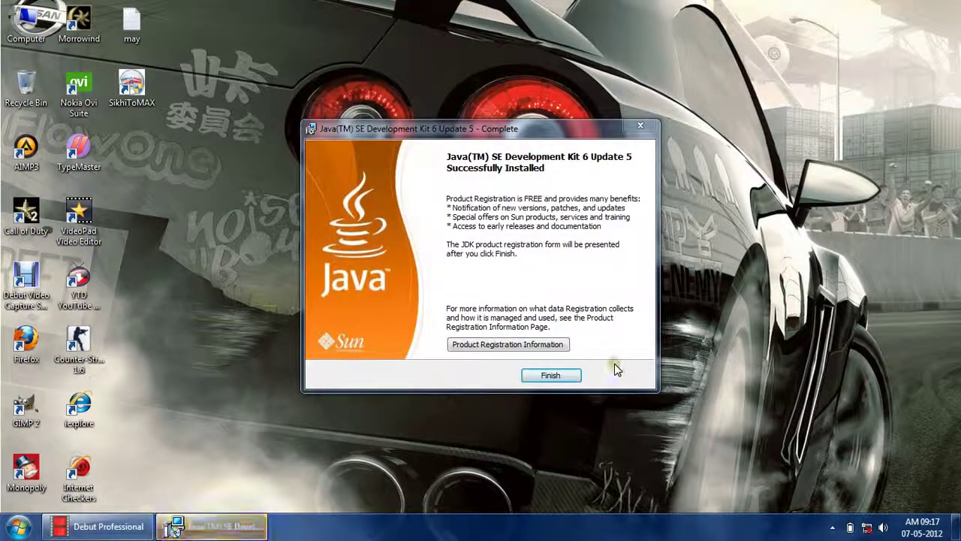
left_click(562, 376)
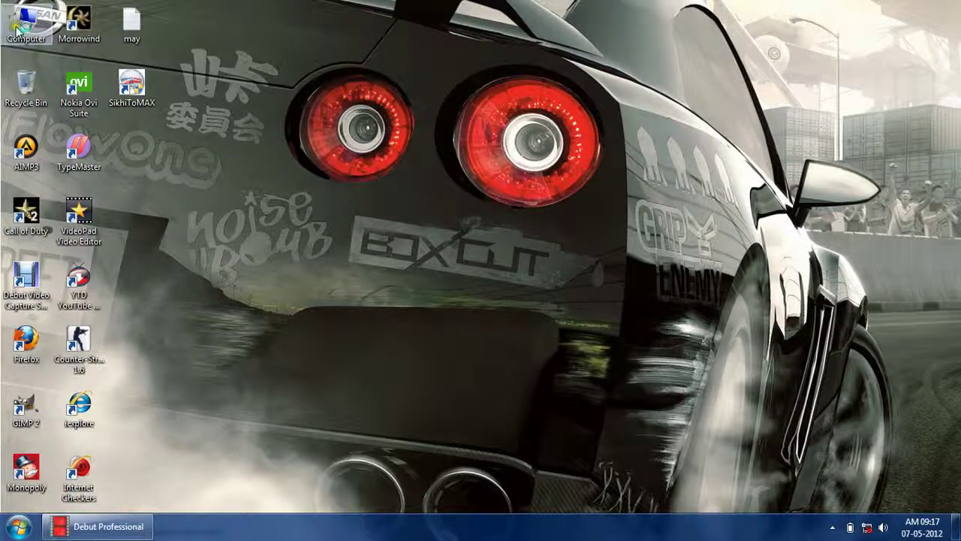
Refresh the desktop and dismiss the stray Computer menu
right_click(279, 297)
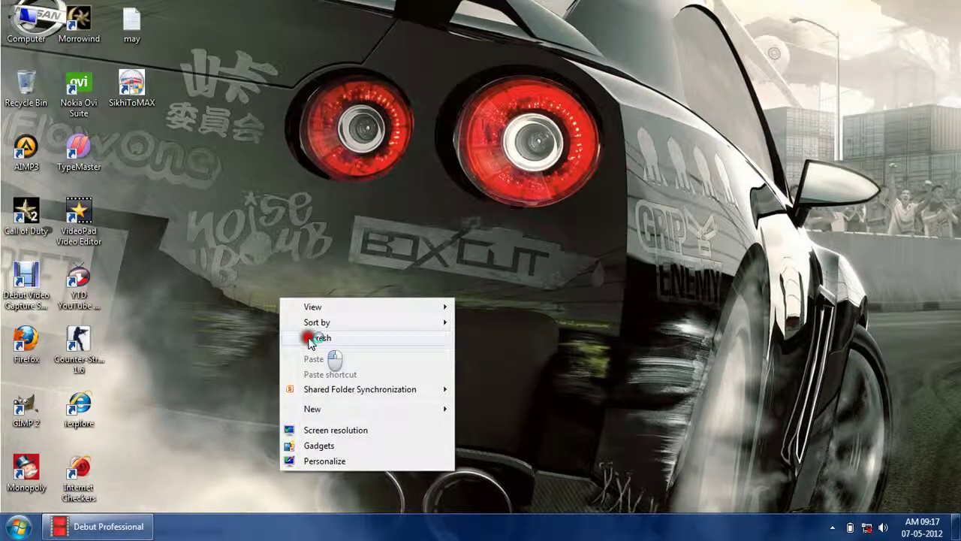
left_click(319, 338)
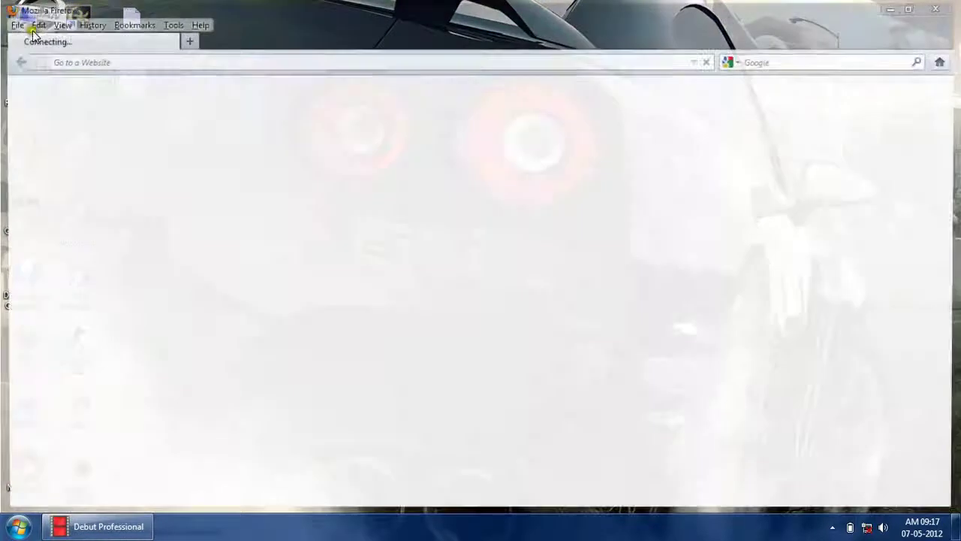
right_click(32, 28)
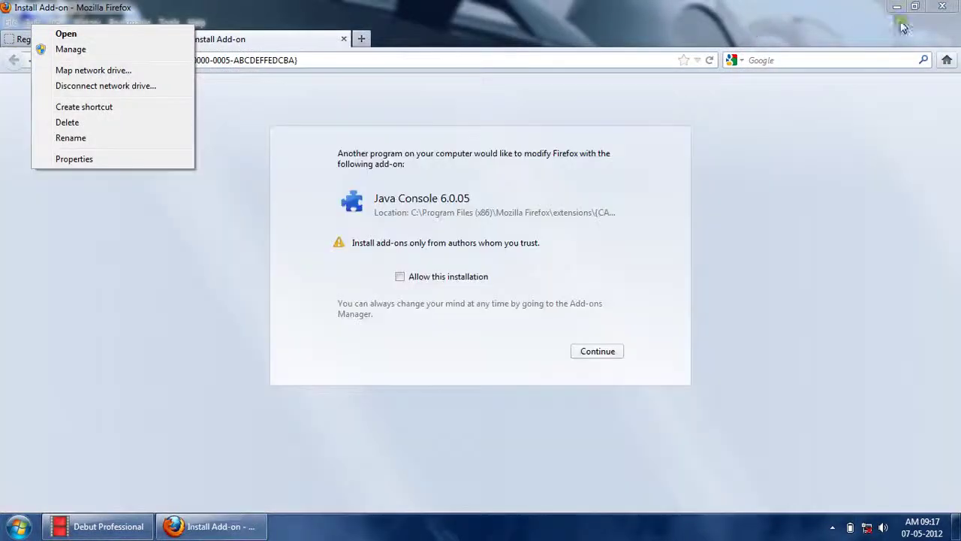
left_click(226, 39)
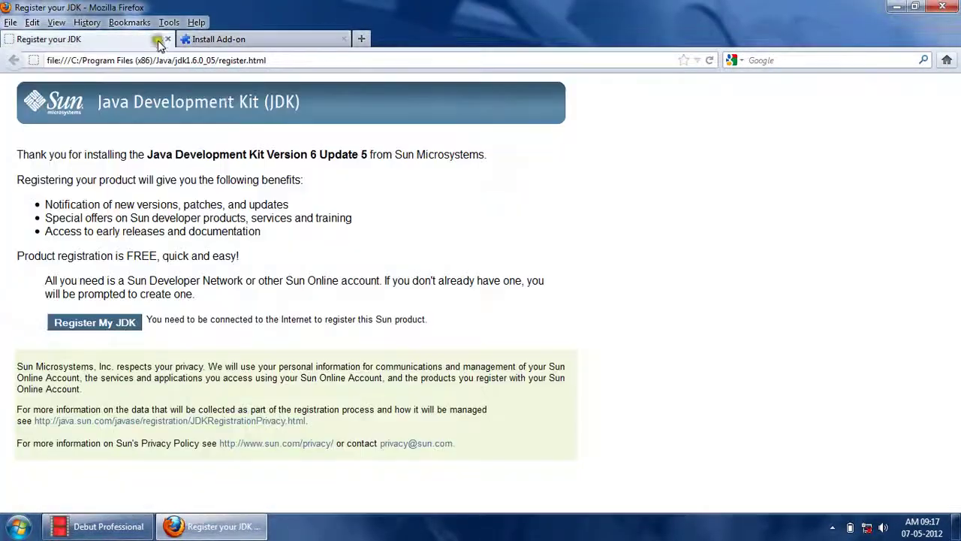
In Firefox, allow and confirm the Java Console 6.0.05 add-on installation
left_click(149, 39)
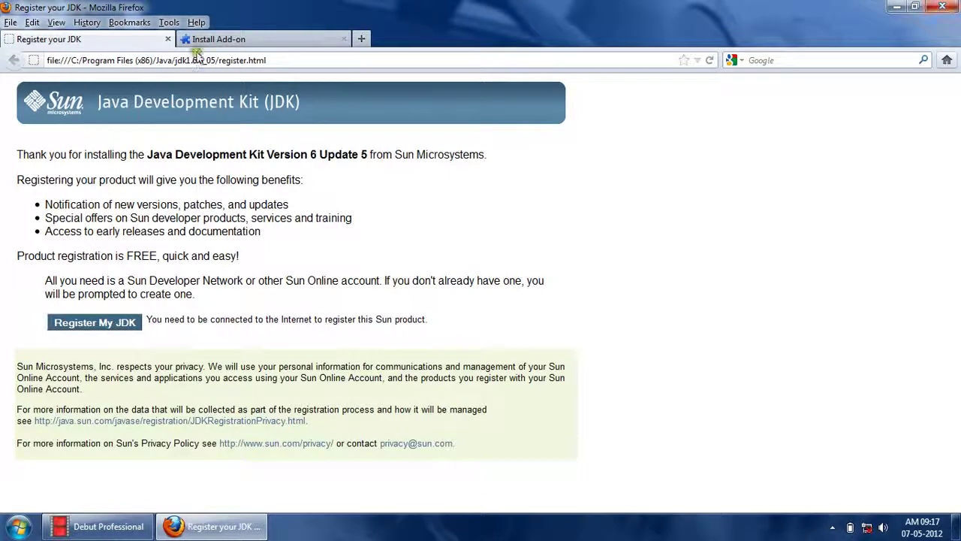
left_click(239, 40)
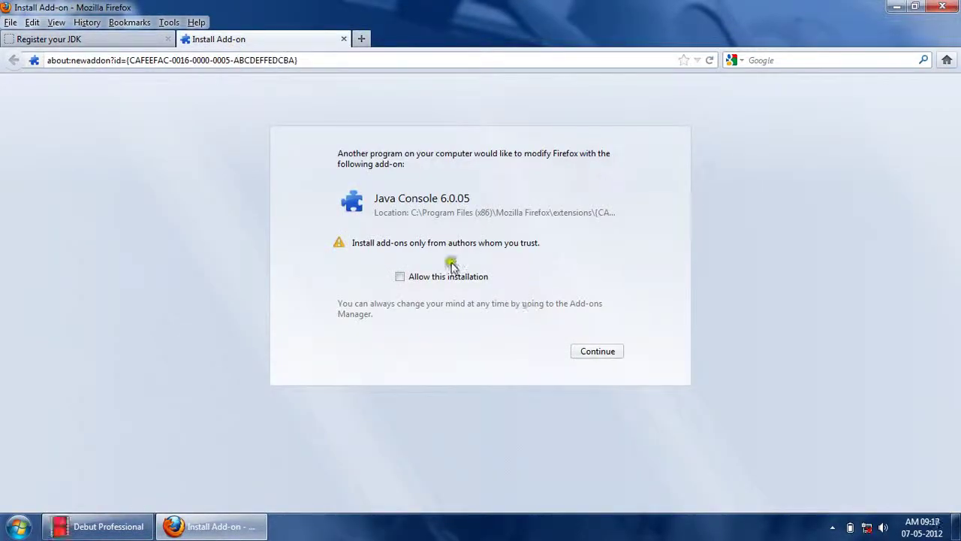
left_click(942, 7)
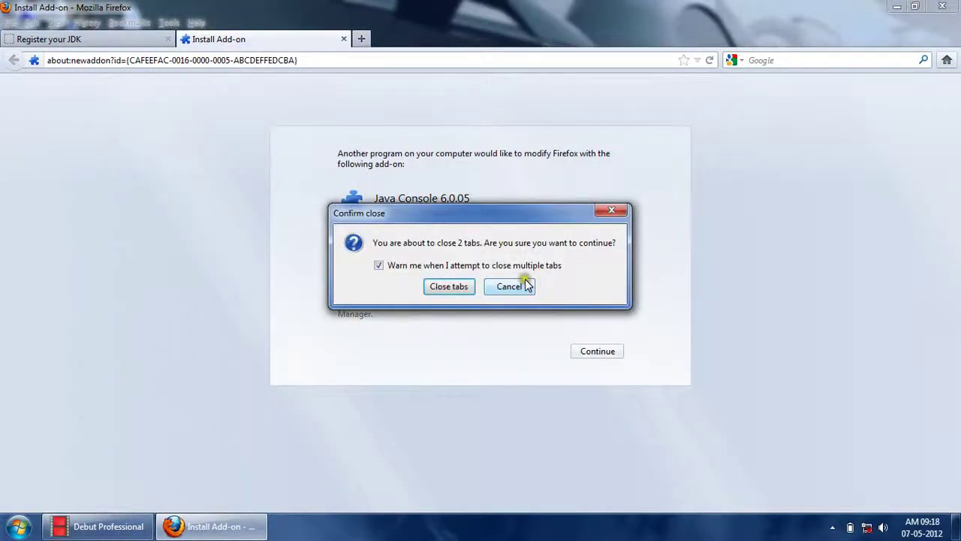
left_click(519, 285)
left_click(400, 278)
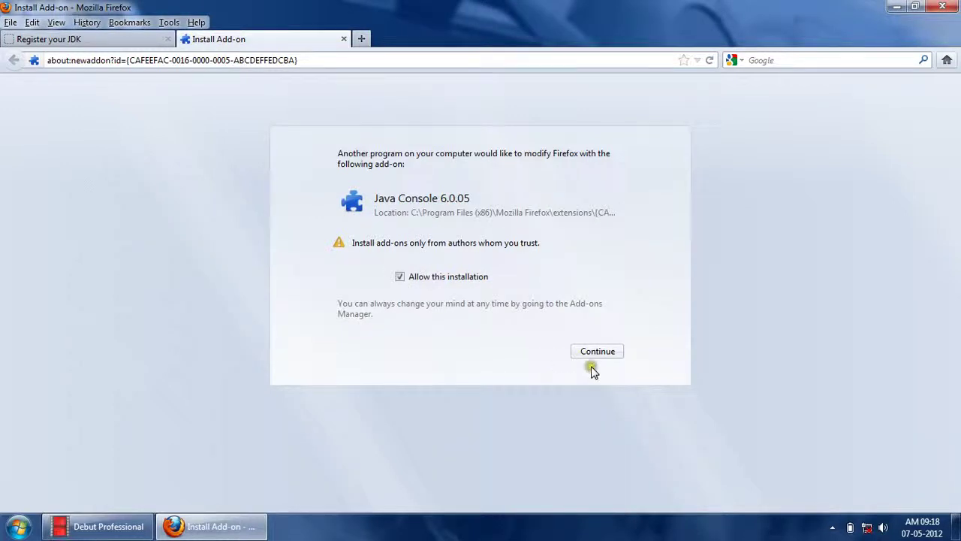
left_click(599, 355)
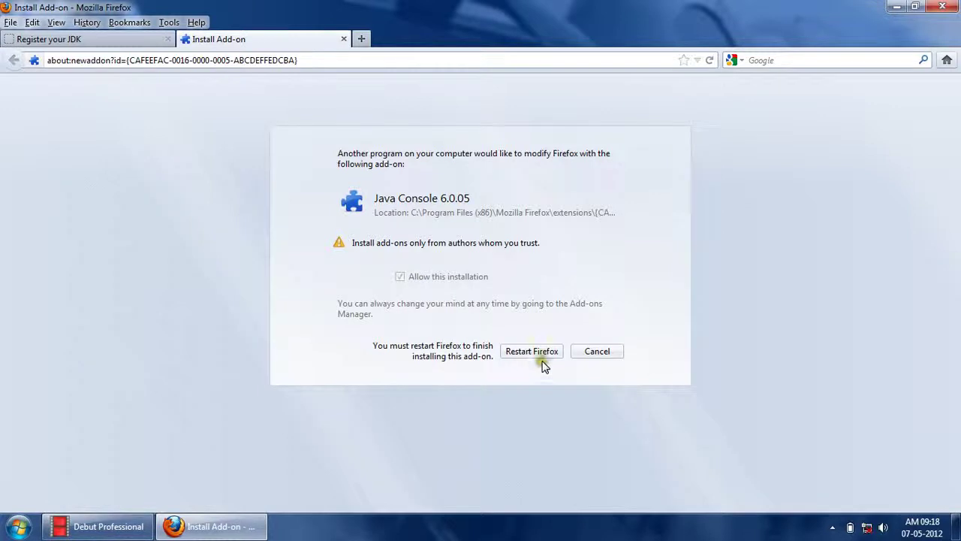
Restart Firefox to finish the add-on, refresh the desktop, and close Firefox
left_click(511, 351)
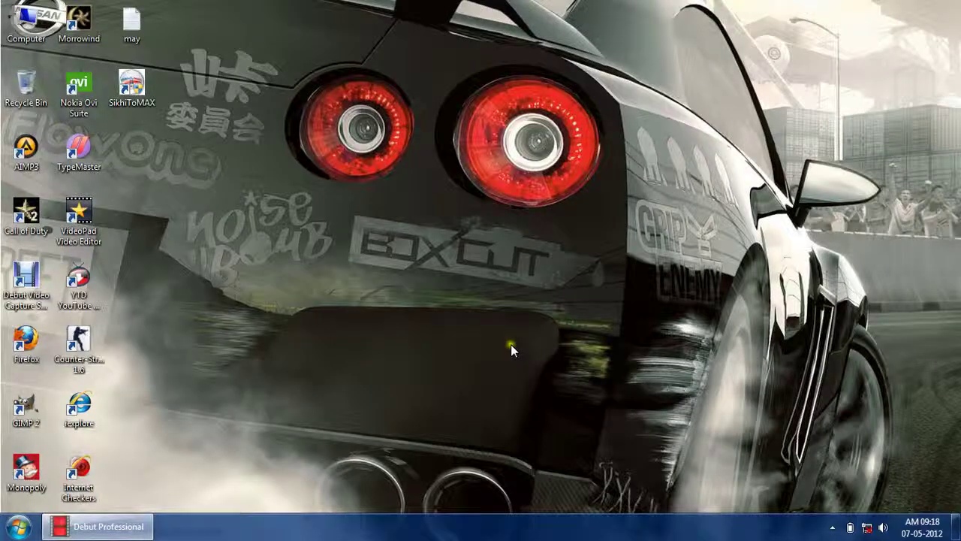
right_click(161, 232)
left_click(175, 273)
right_click(177, 205)
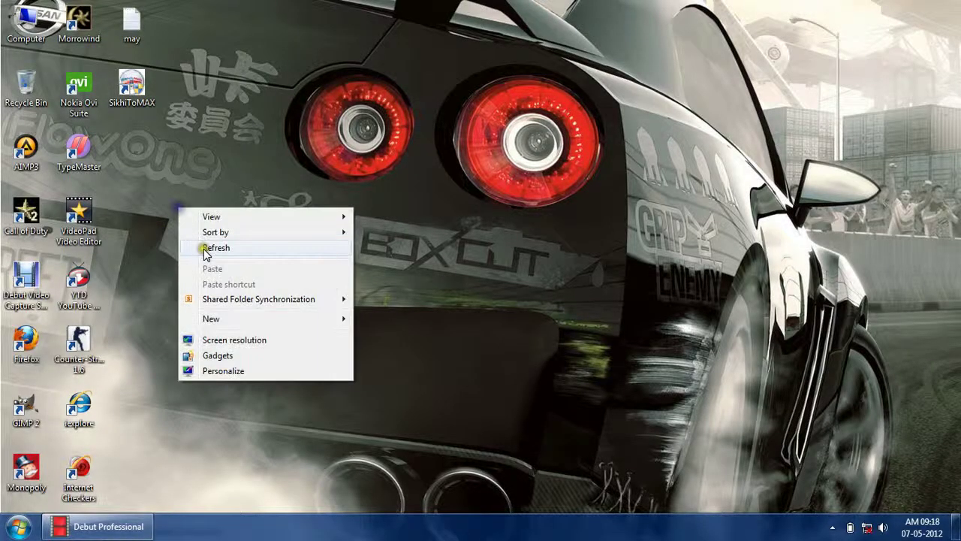
left_click(204, 249)
key("alt+F4")
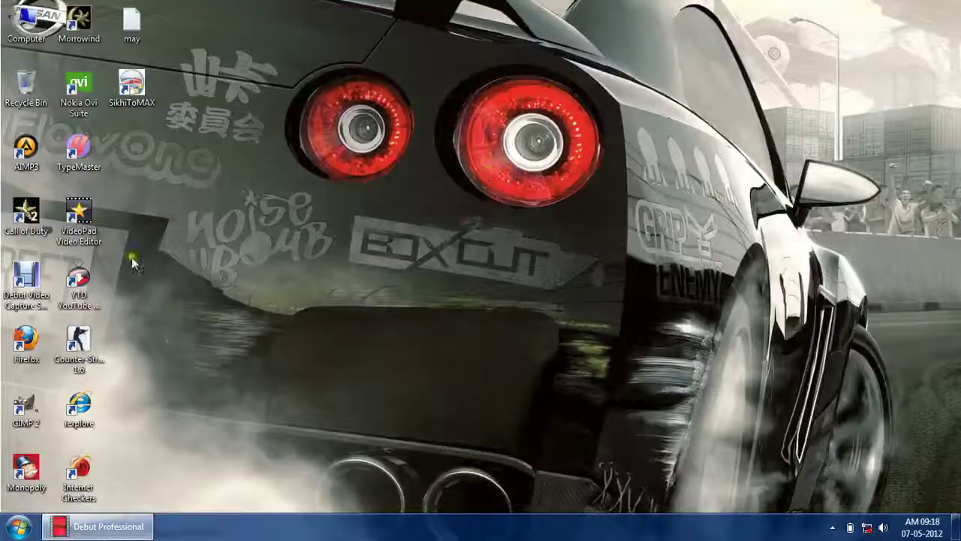
Open Advanced system settings from Computer Properties and centre the System Properties dialog
right_click(30, 30)
left_click(83, 164)
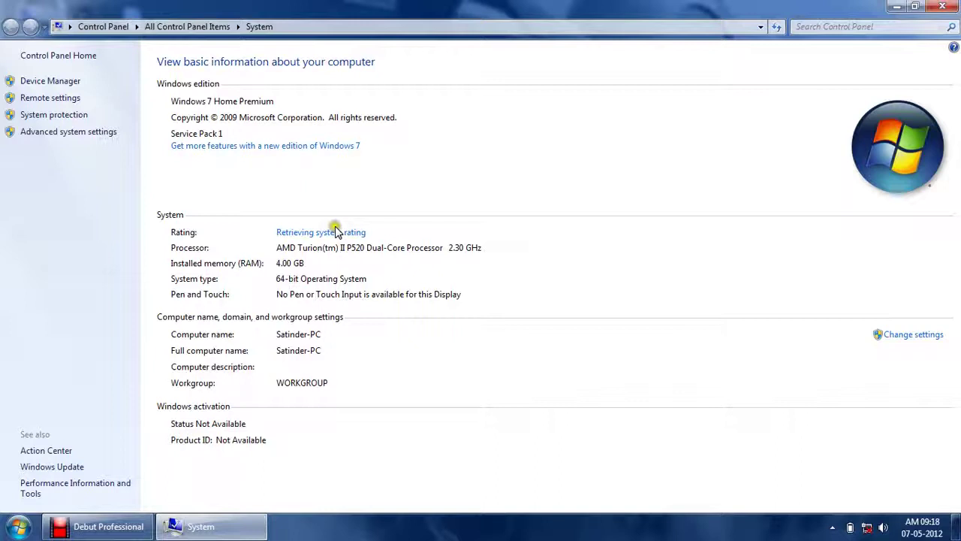
left_click(74, 135)
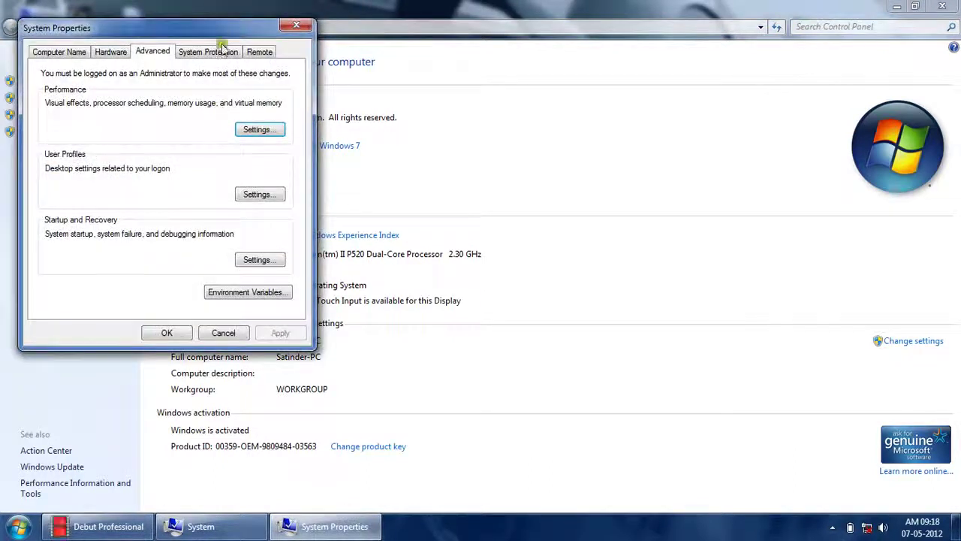
left_click_drag(217, 45, 349, 103)
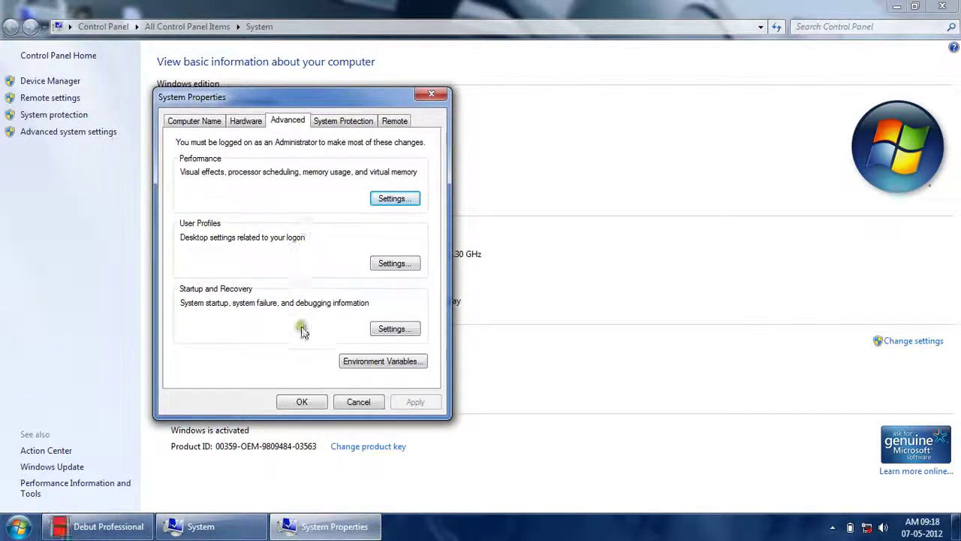
Select the Path system variable in Environment Variables, then open Computer from Start
left_click(385, 362)
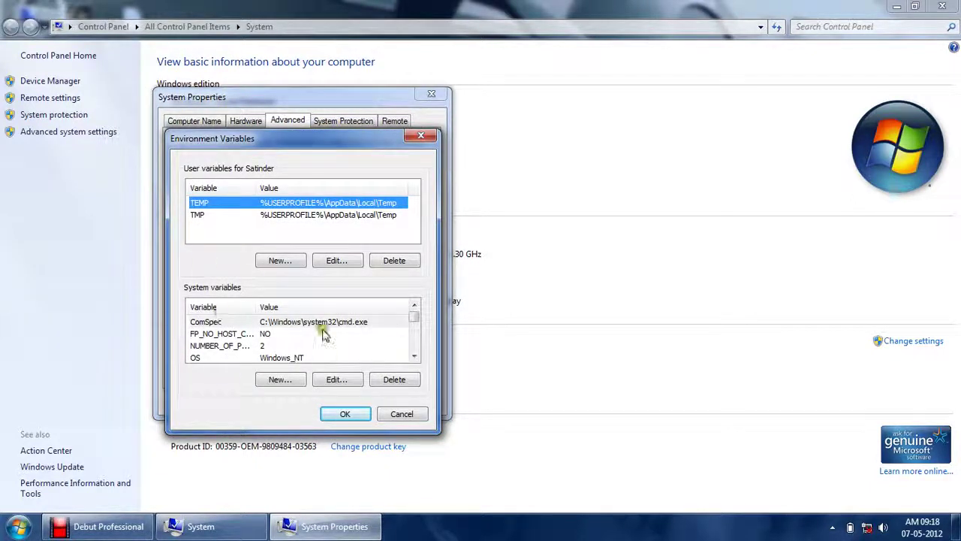
left_click_drag(415, 316, 418, 329)
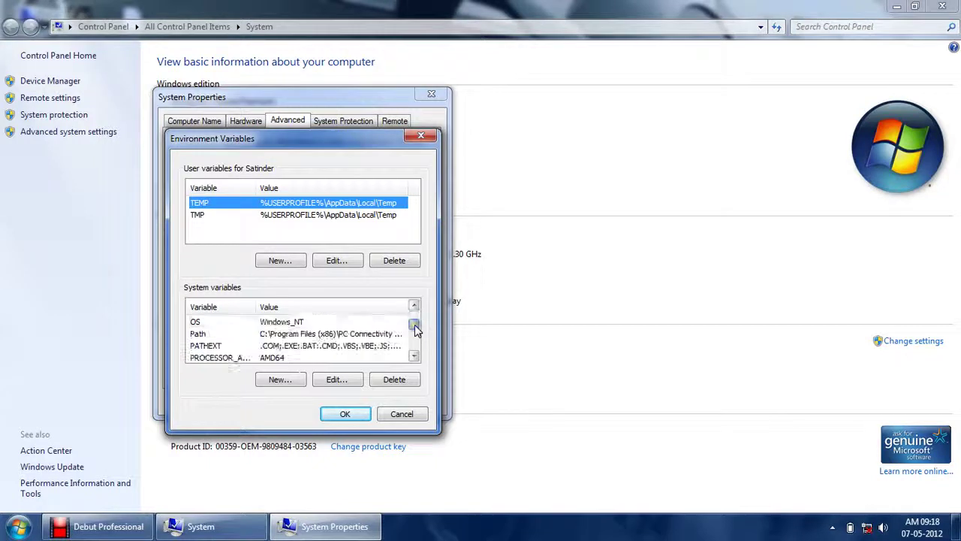
left_click(309, 348)
scroll(308, 351, "down", 2)
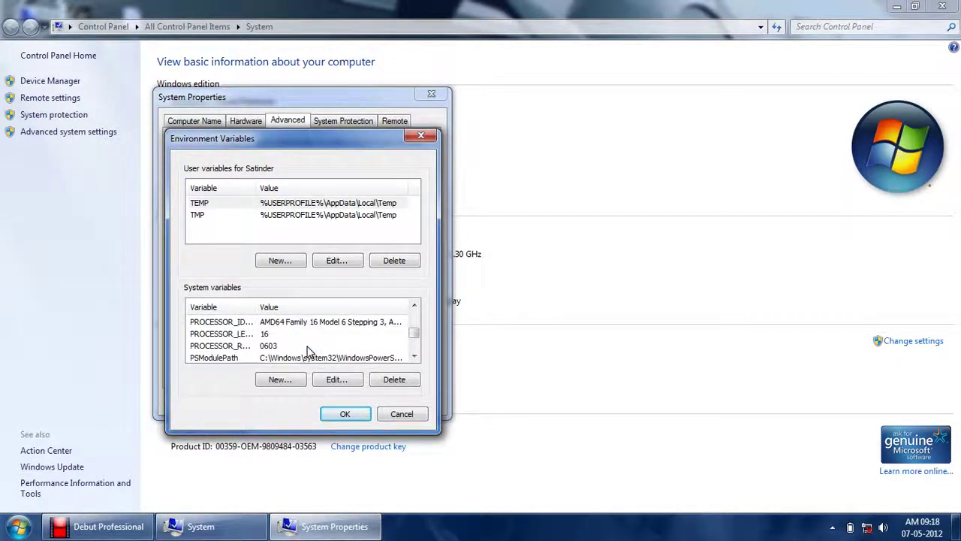
scroll(308, 351, "down", 1)
scroll(309, 344, "up", 2)
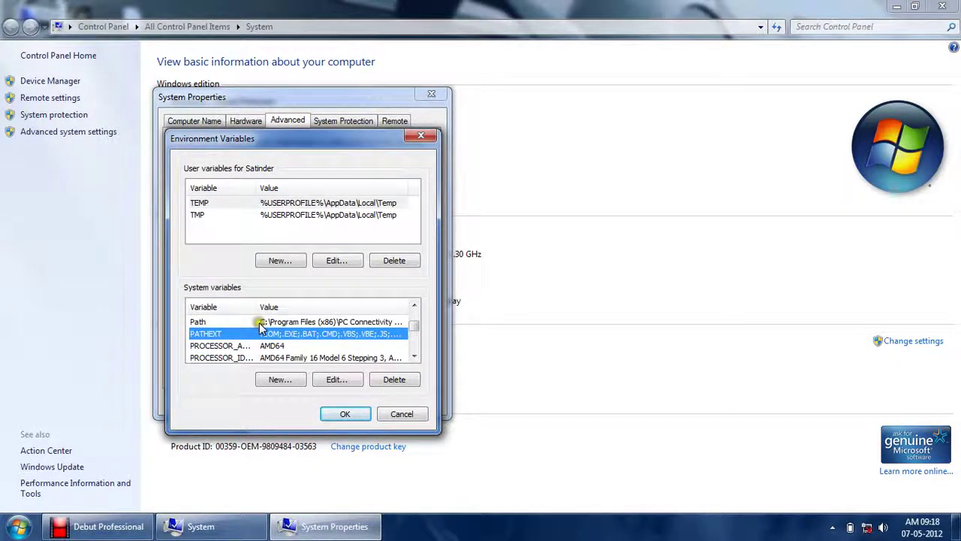
left_click(261, 323)
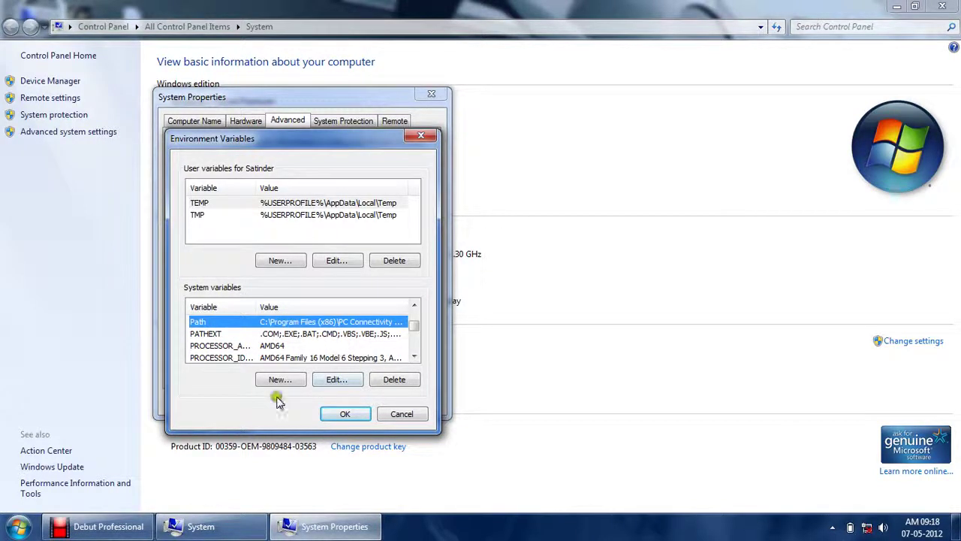
key("super")
left_click(225, 354)
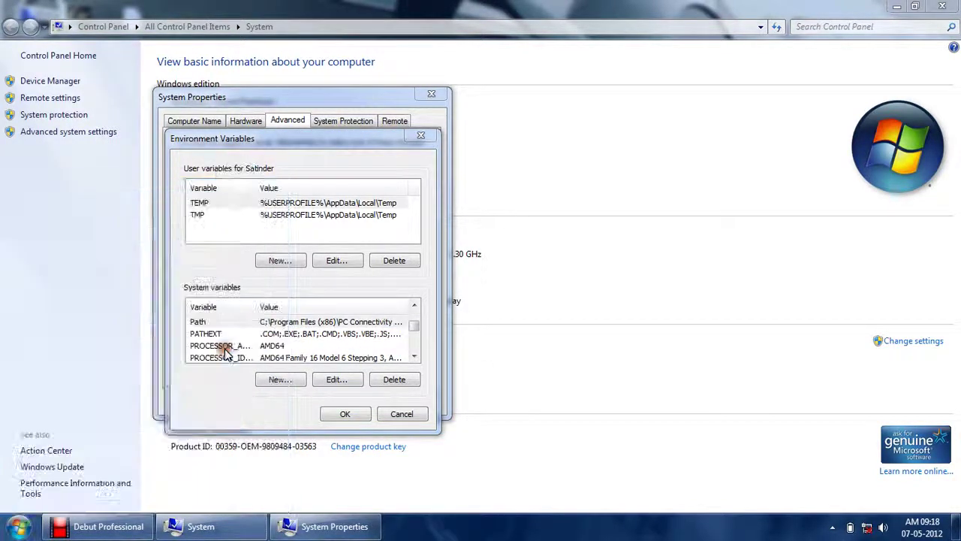
Browse to C:\Program Files (x86)\Java\jdk1.6.0_05\bin
double_click(353, 150)
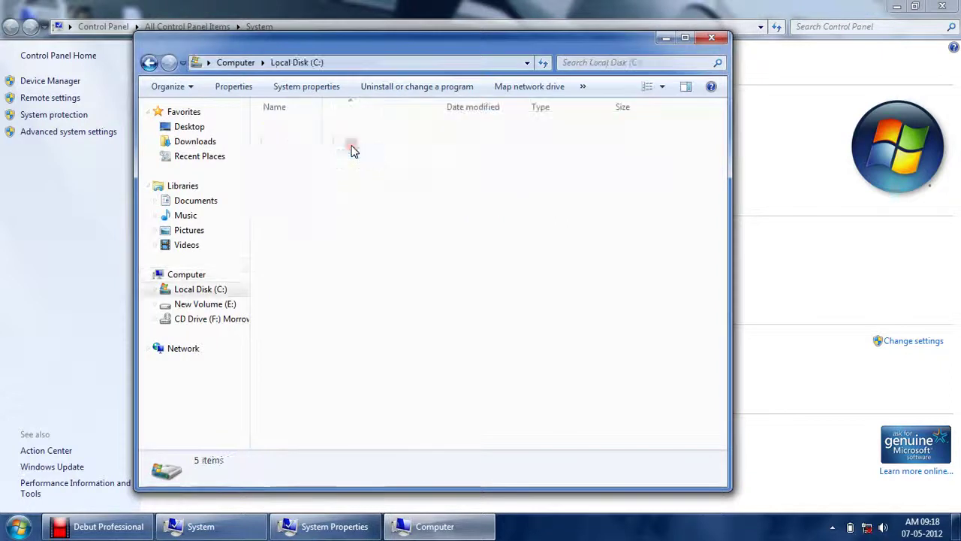
double_click(342, 157)
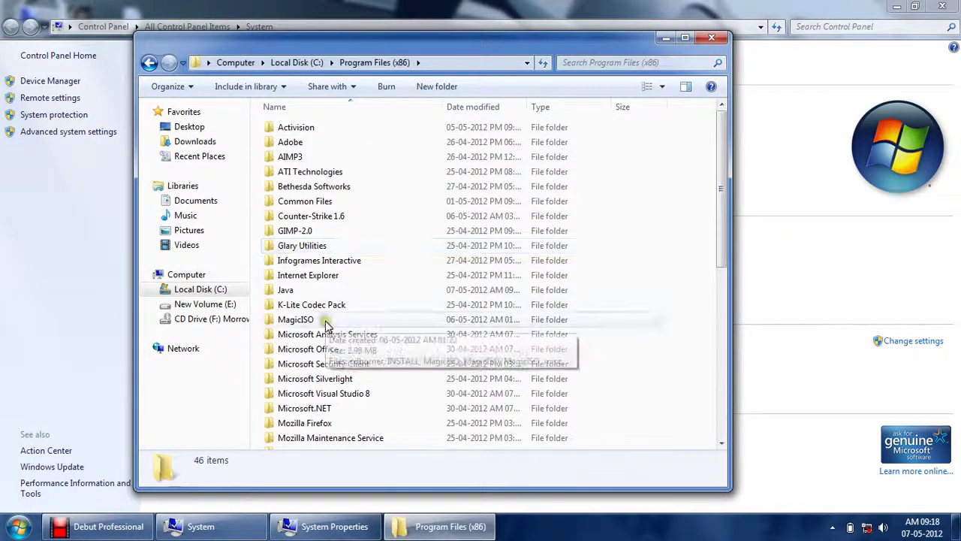
scroll(326, 325, "down", 1)
double_click(300, 245)
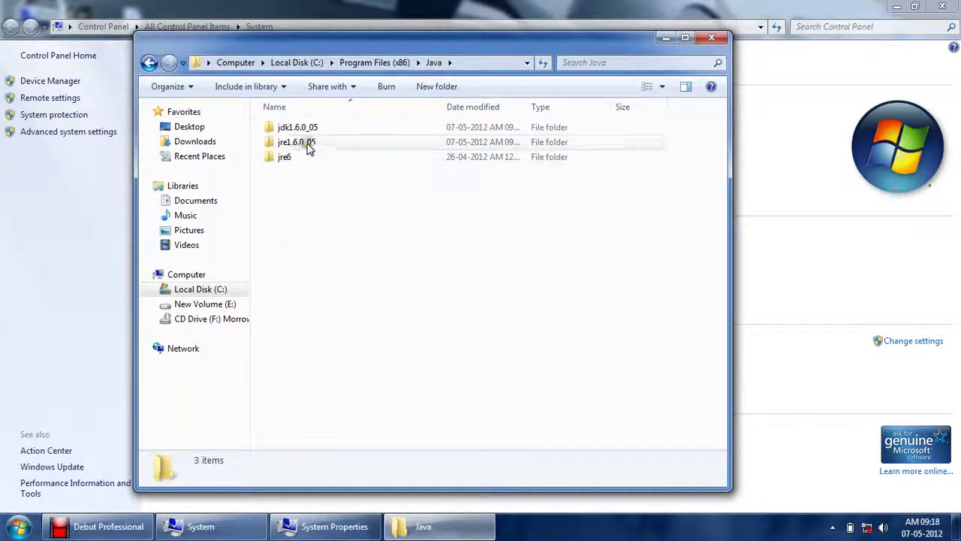
double_click(312, 129)
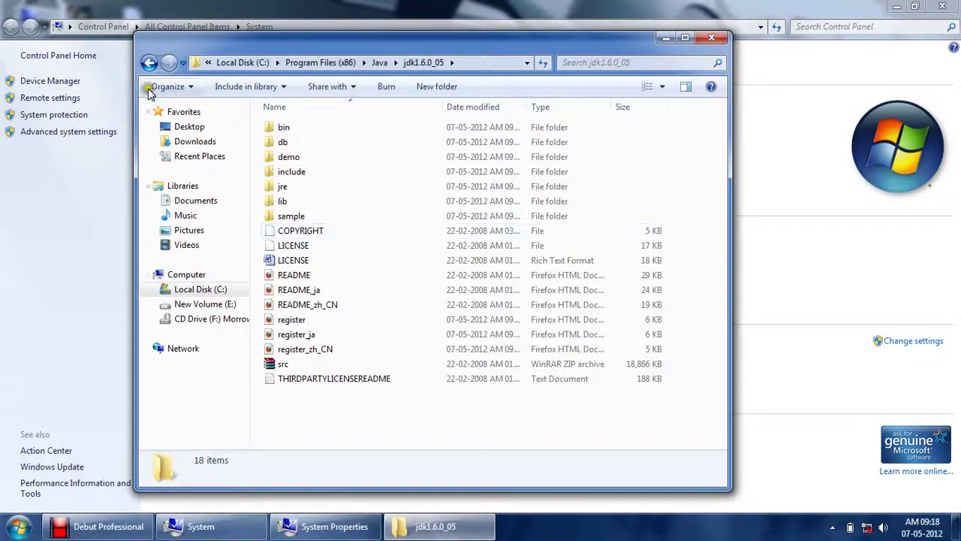
left_click(150, 63)
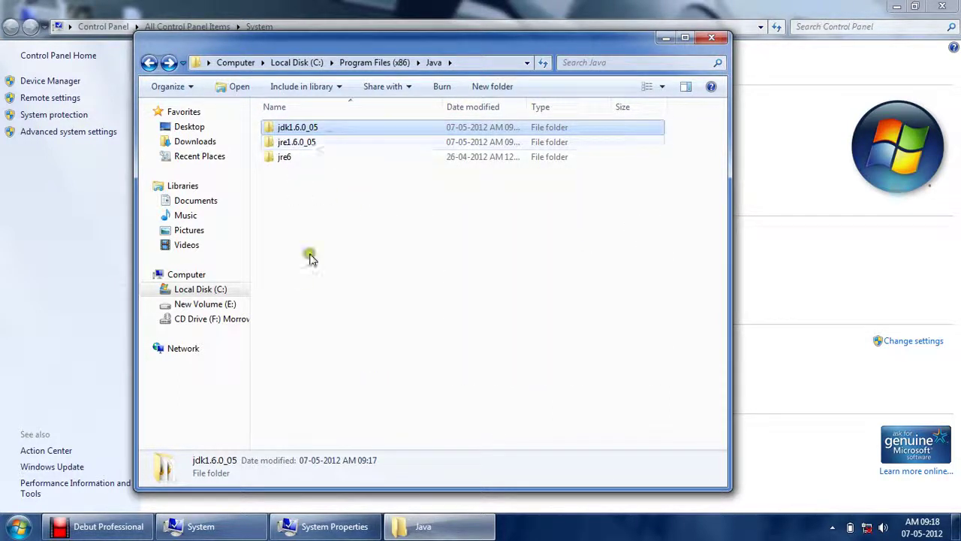
double_click(300, 129)
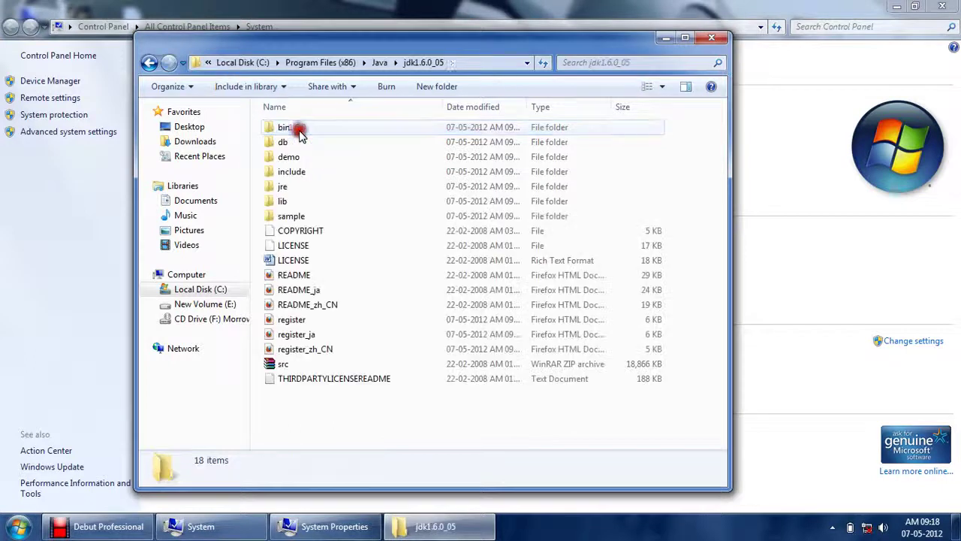
left_click(286, 127)
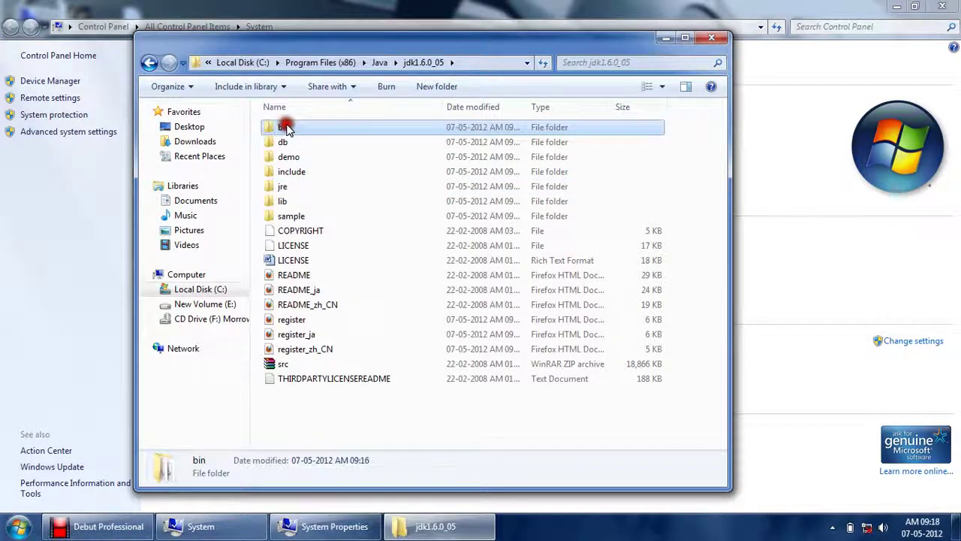
double_click(286, 127)
Copy the bin folder's full path from the address bar and close Explorer
left_click(466, 62)
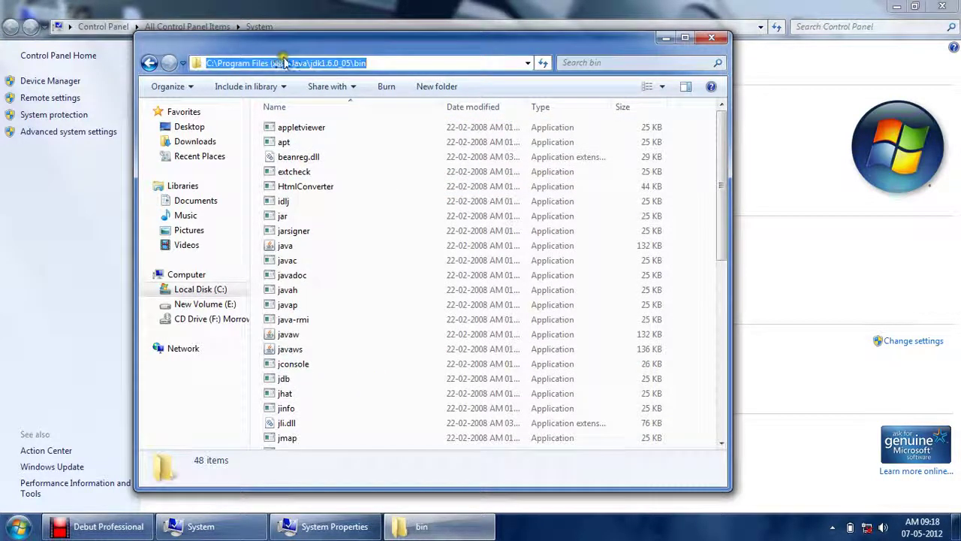
right_click(286, 58)
left_click(307, 102)
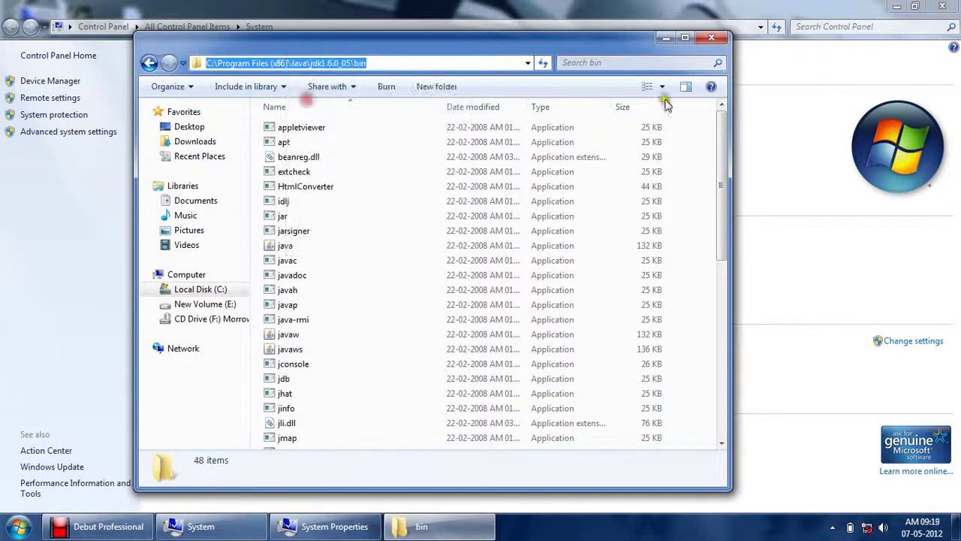
left_click(711, 41)
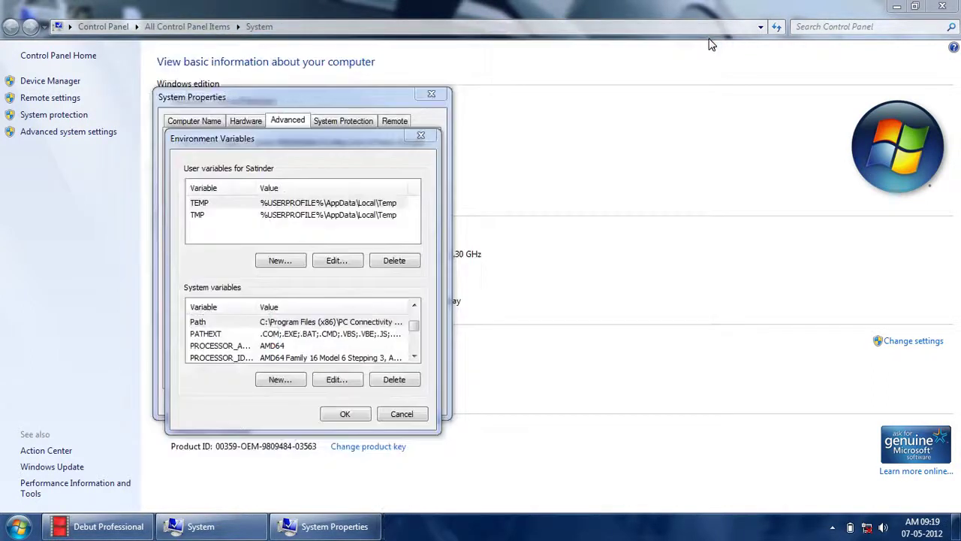
Append the JDK bin path plus ';' to the Path variable and OK all dialogs
left_click(305, 323)
left_click(336, 380)
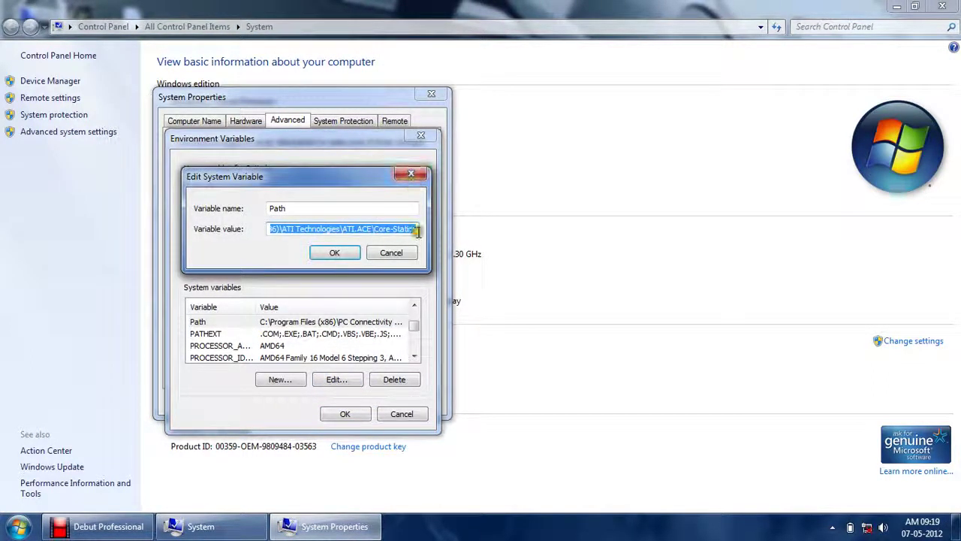
left_click(415, 231)
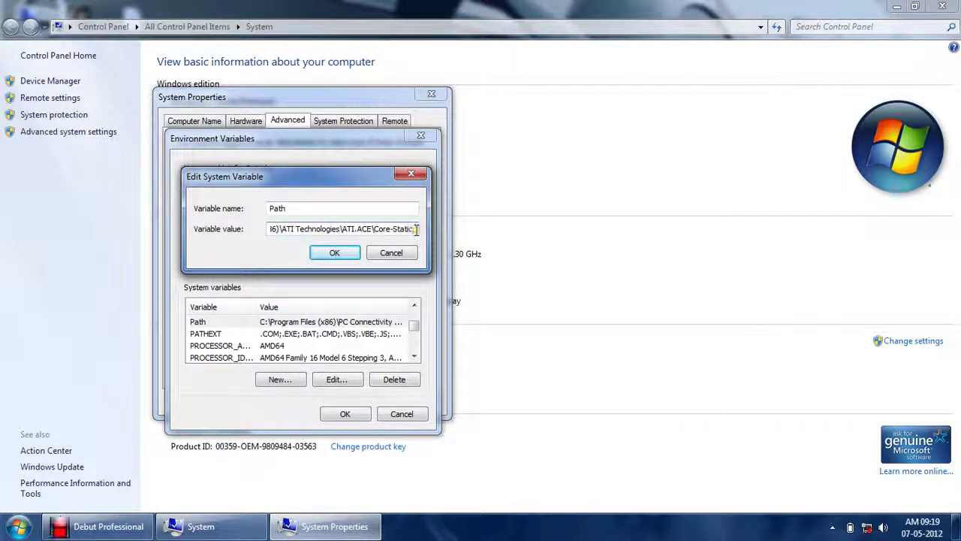
key("ctrl+v")
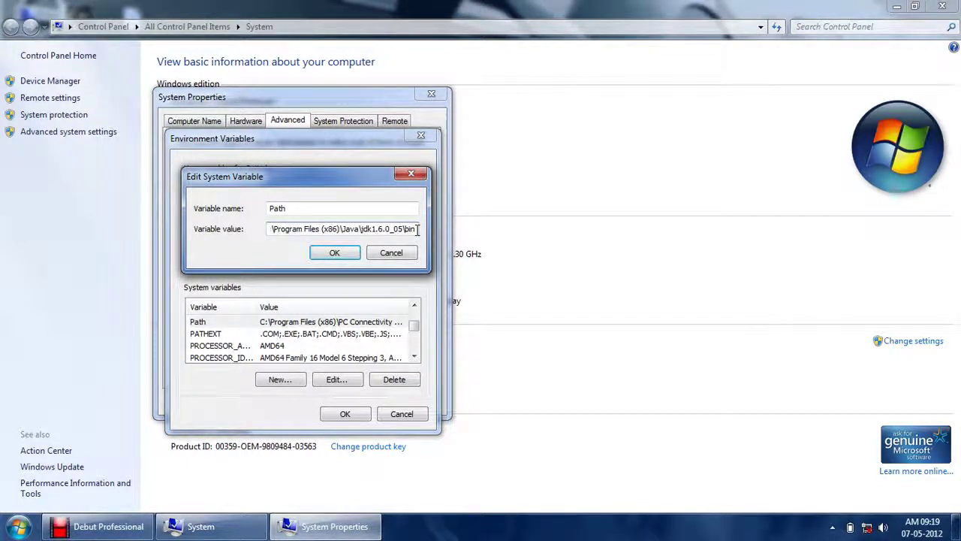
type(";")
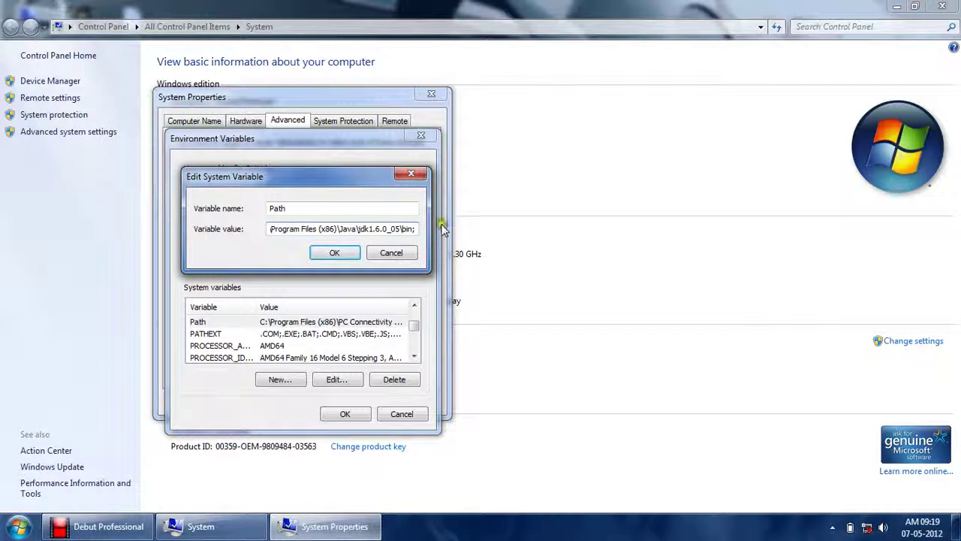
left_click(336, 253)
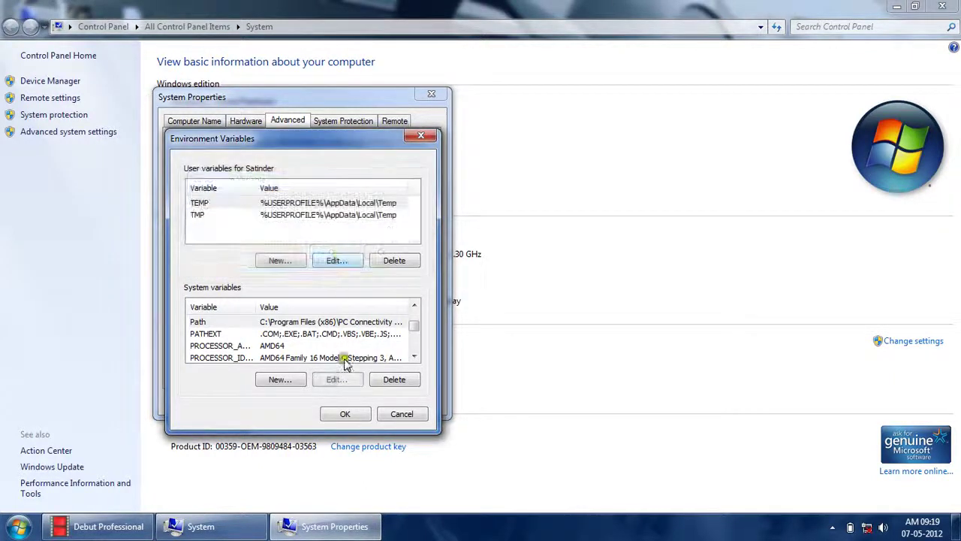
left_click(334, 417)
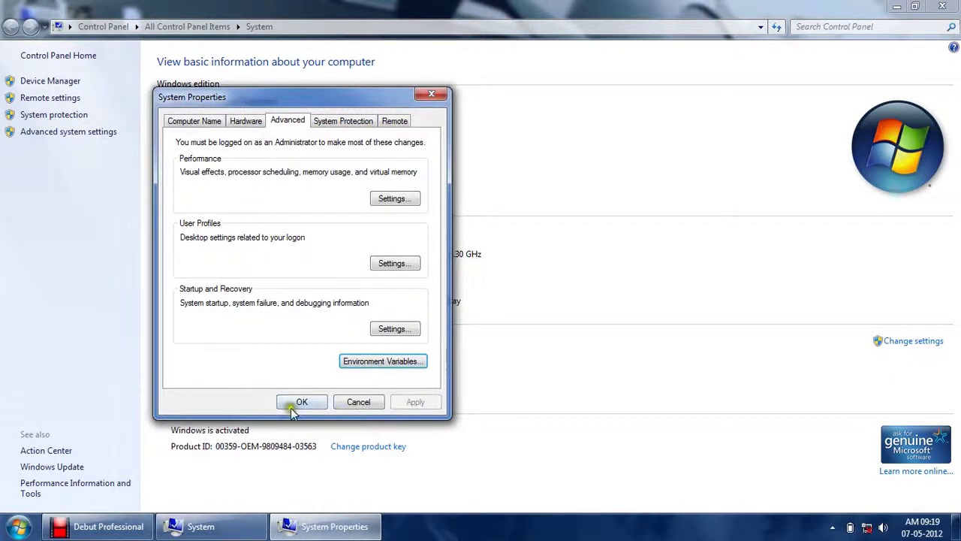
left_click(298, 342)
Close the System window and refresh the desktop
key("alt+F4")
right_click(161, 261)
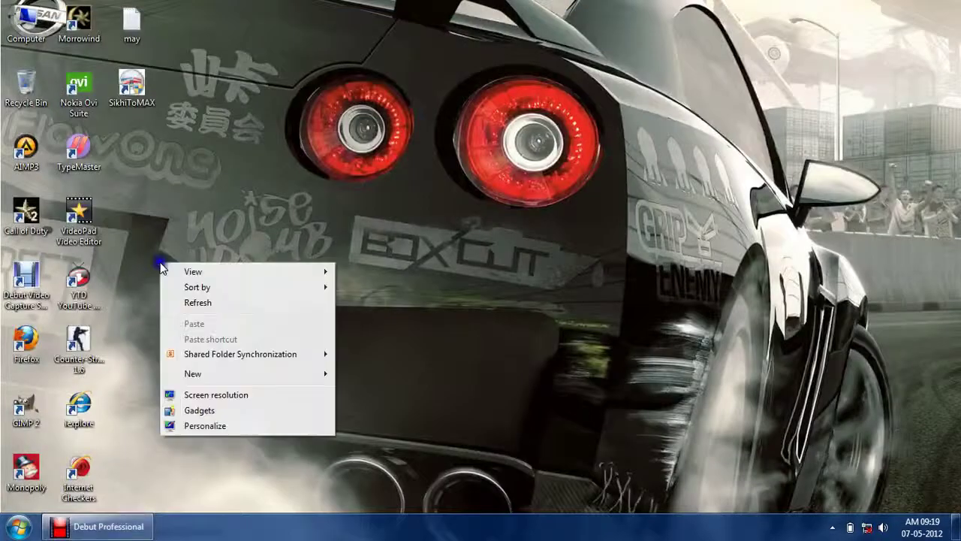
left_click(180, 302)
Launch cmd from Start and run java to see its usage help
key("super")
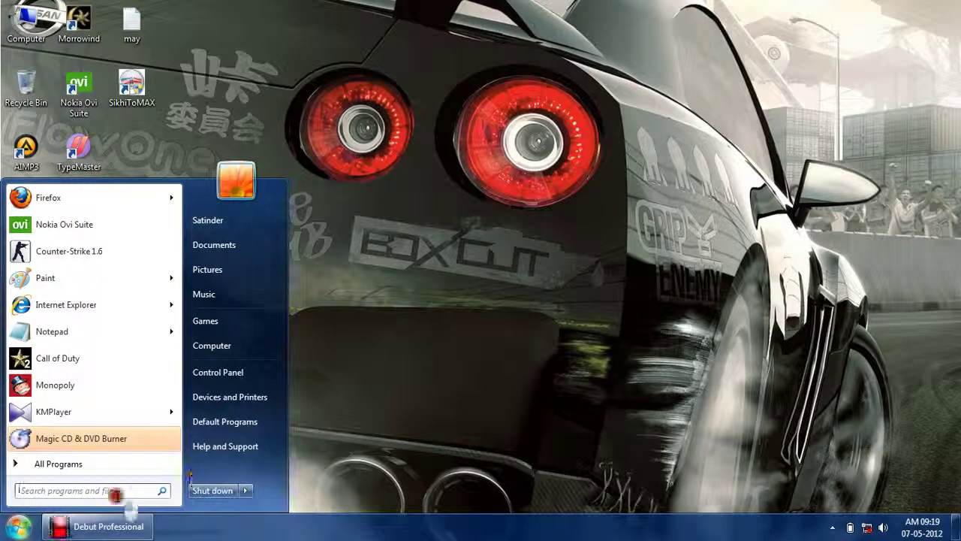
type("cmd")
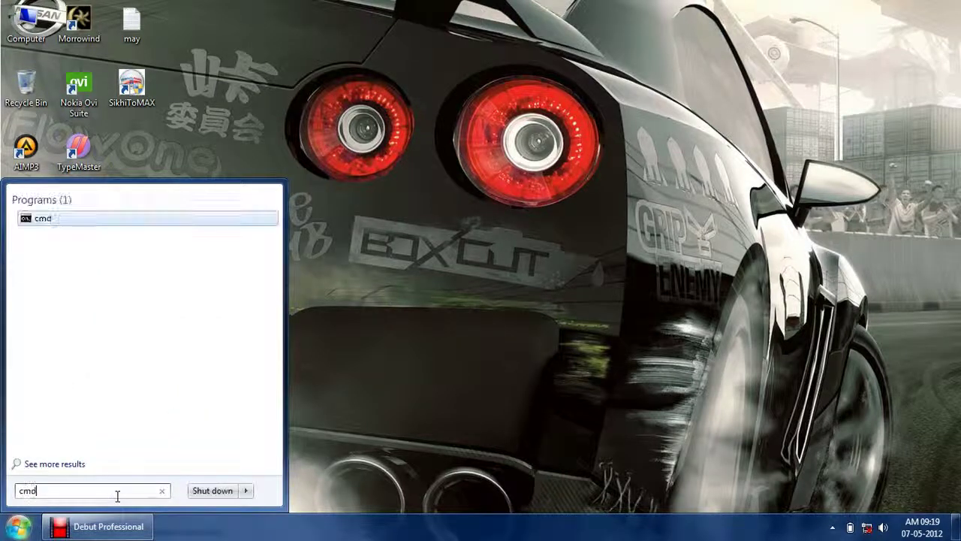
key("Return")
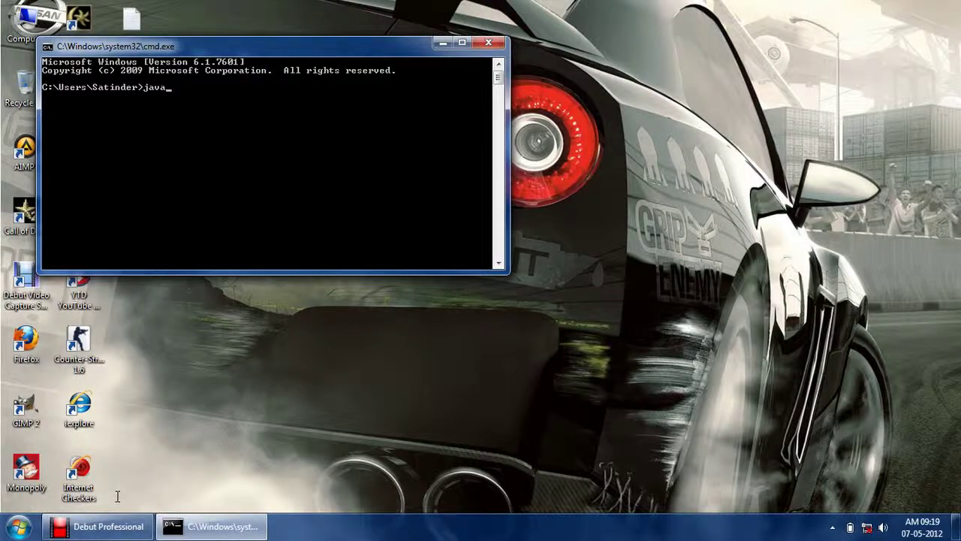
type("java")
key("Return")
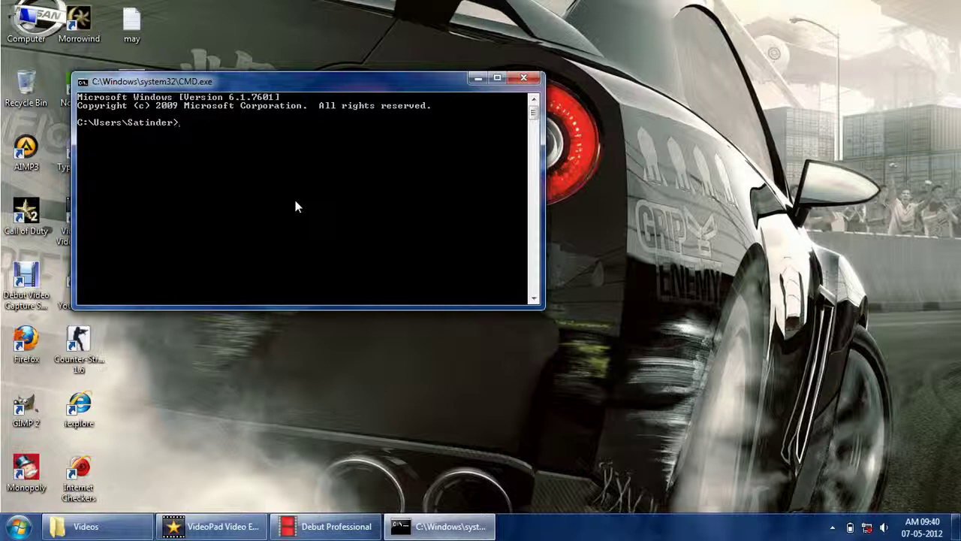
Run DAS (unrecognised) and JAVA (usage help), then close the Command Prompt
type("DAS")
key("Return")
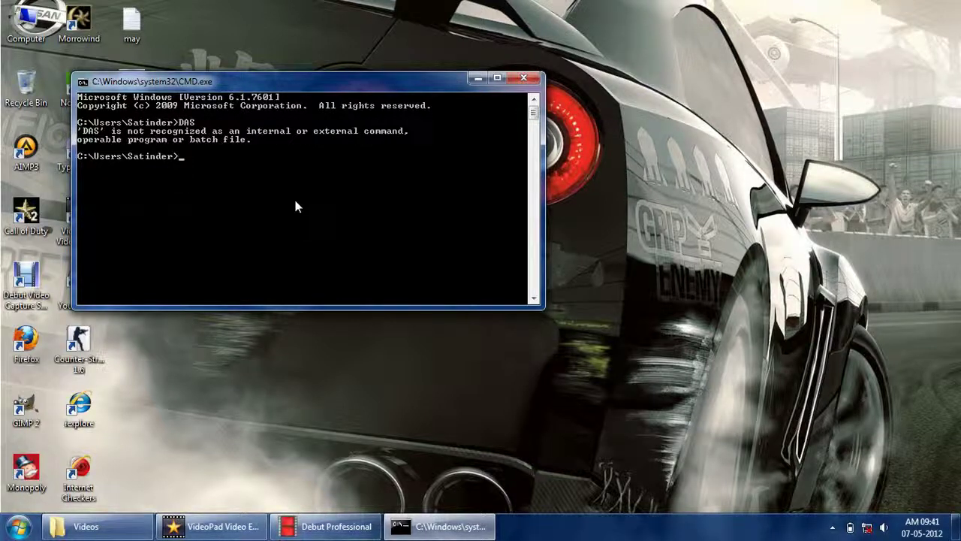
type("JAVA")
key("Return")
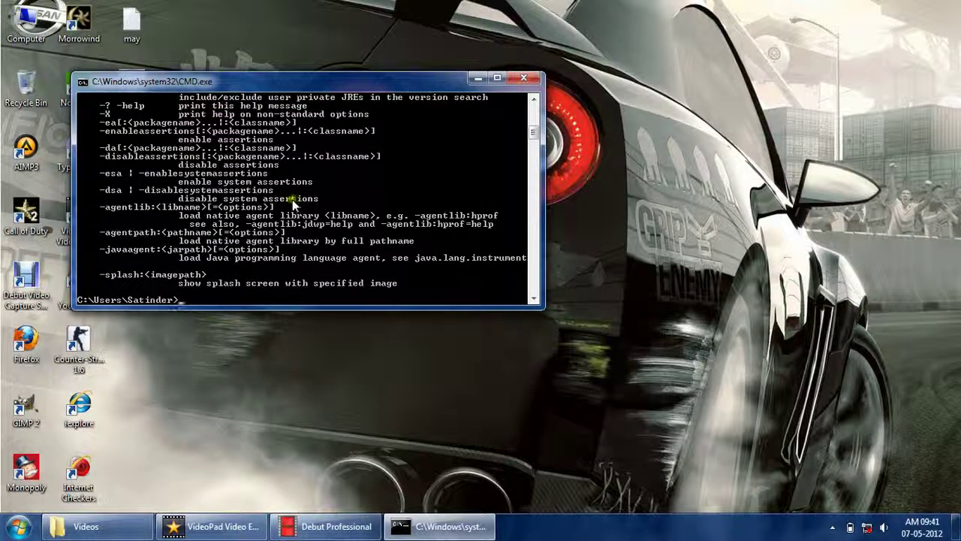
left_click(515, 78)
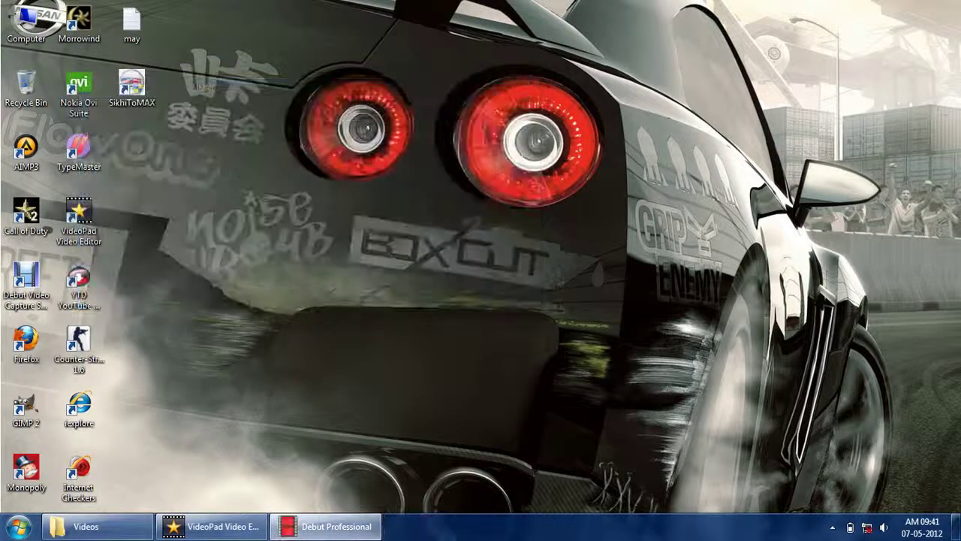